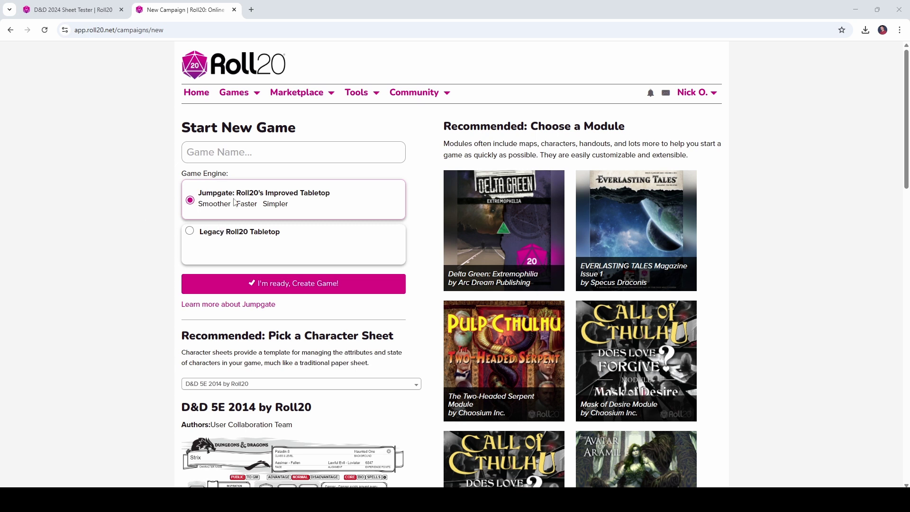
Step: Switch to the D&D 2024 Sheet Tester game and view the cottage image on the GM layer enlarged, then close the preview
left_click(97, 11)
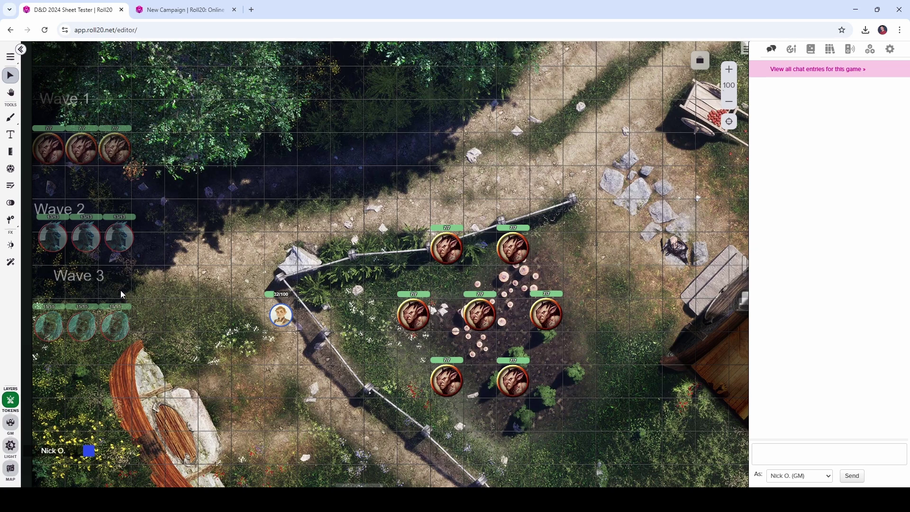
scroll(122, 290, "up", 5)
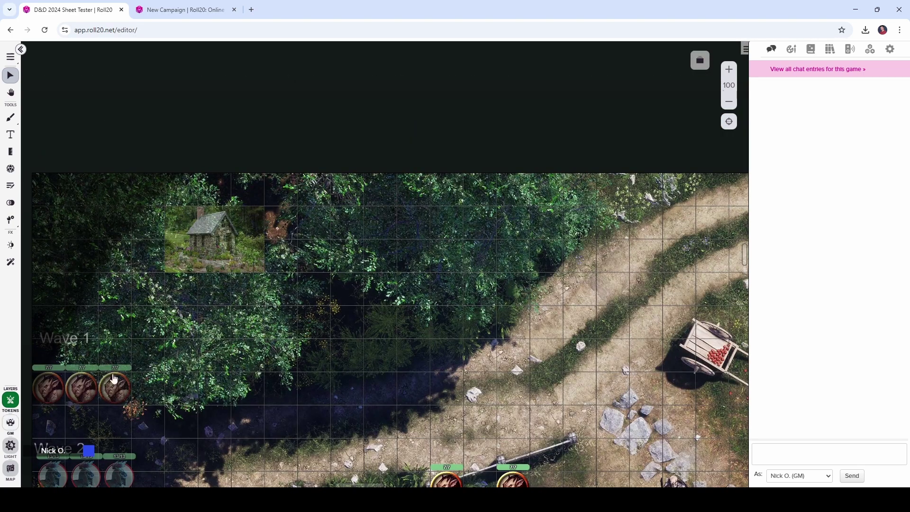
left_click(11, 421)
left_click(228, 244)
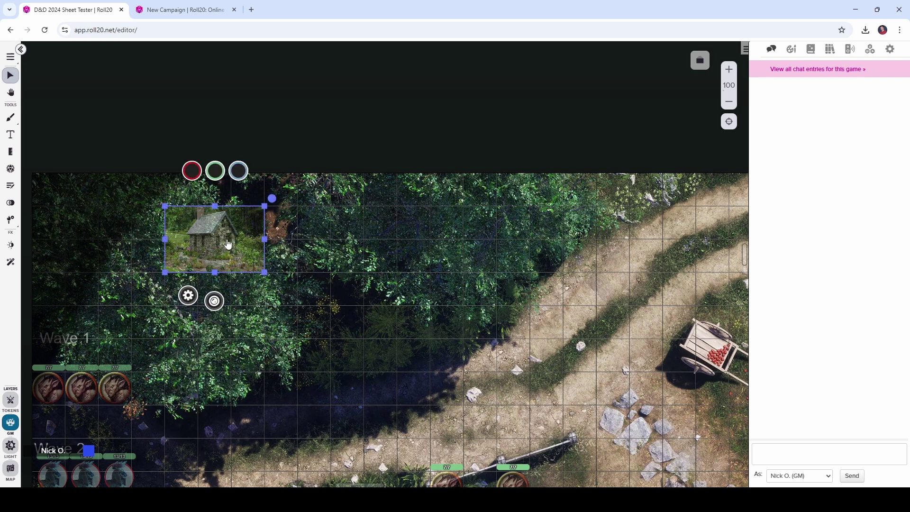
key("shift+z")
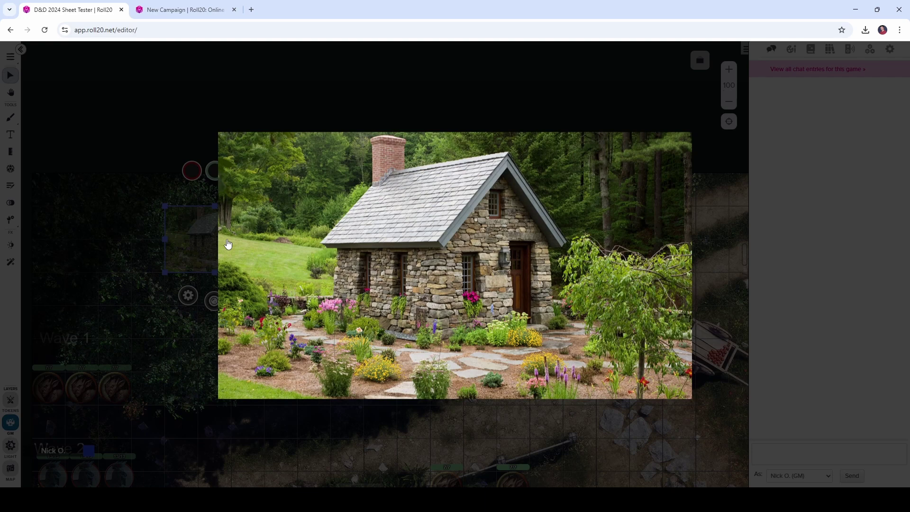
left_click(123, 228)
Step: Move the cottage image off the map into the empty space beyond its left edge
scroll(262, 269, "down", 1)
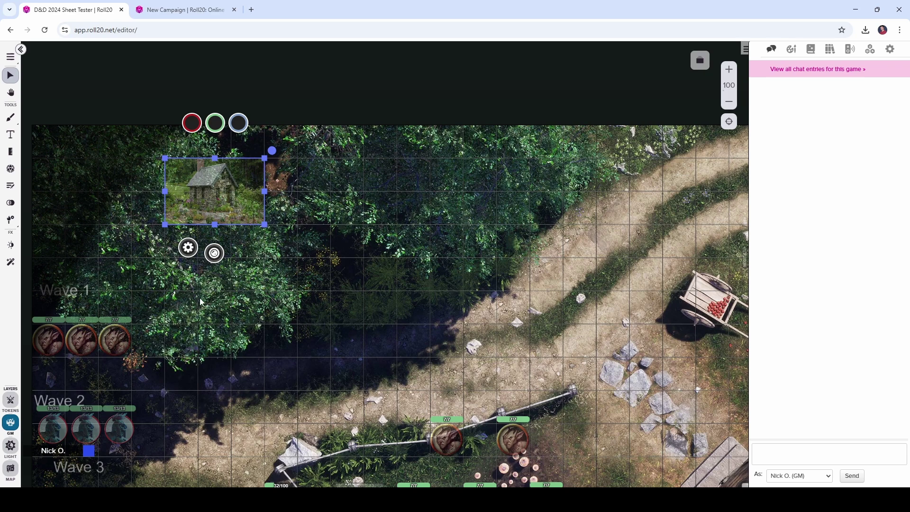
scroll(204, 306, "left", 3)
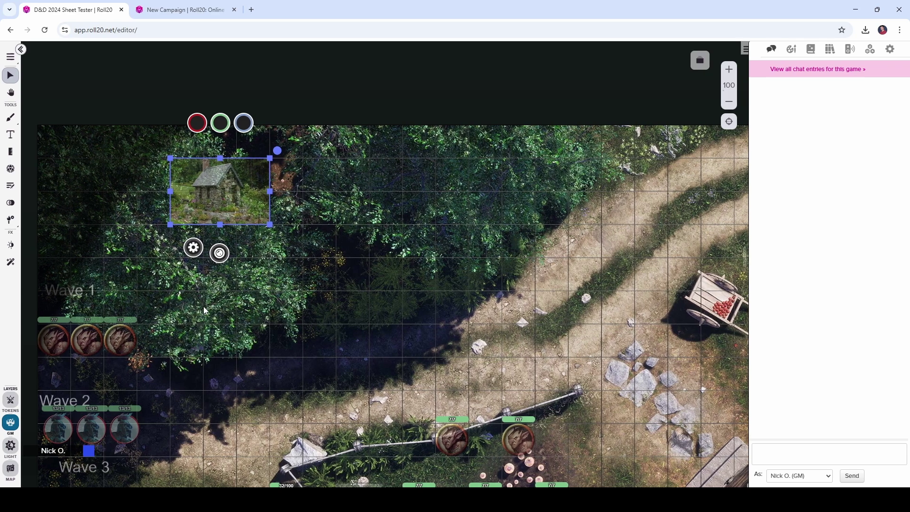
scroll(203, 306, "left", 5)
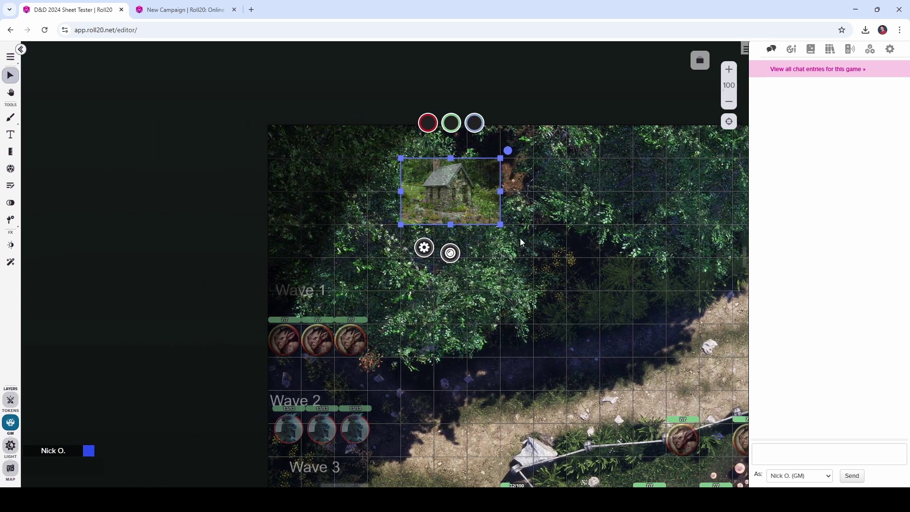
left_click_drag(468, 202, 194, 204)
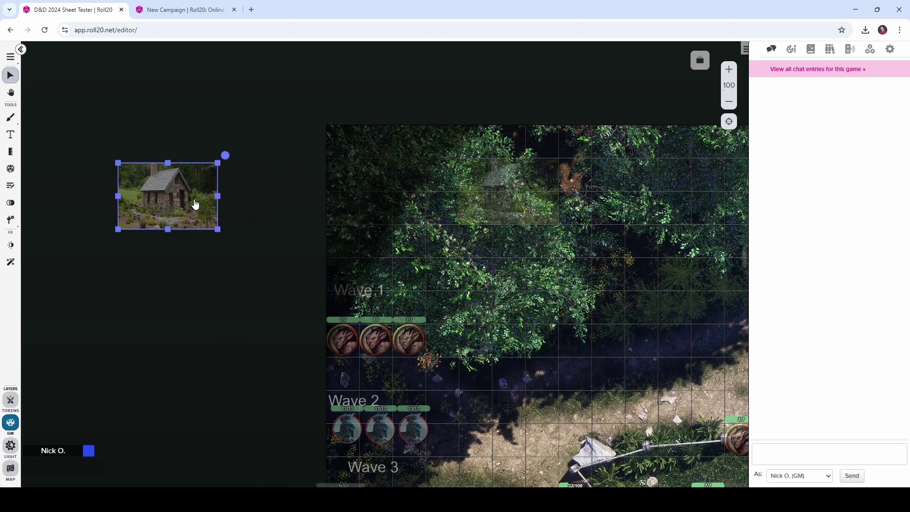
scroll(304, 242, "down", 3)
left_click(337, 214)
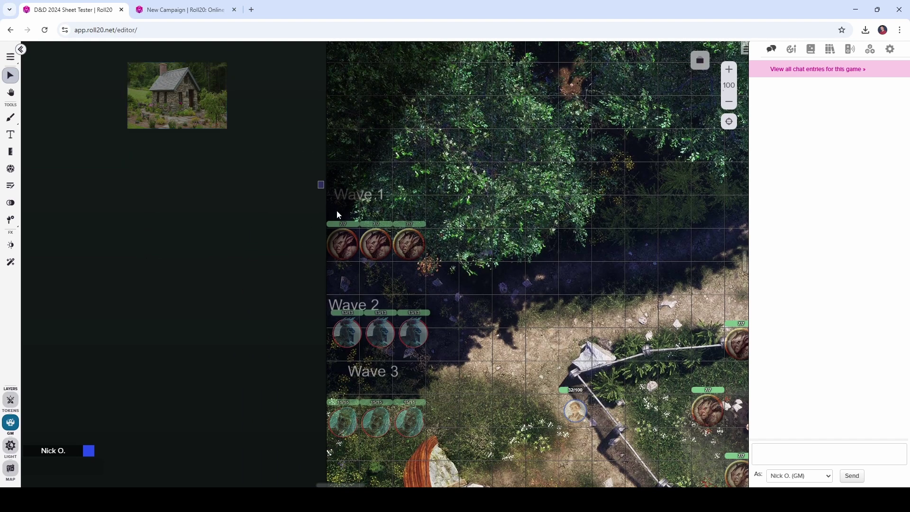
Step: Move the Wave 1, Wave 2 and Wave 3 labels with their tokens off the map below the cottage image, and return to the token layer
left_click_drag(317, 181, 447, 442)
left_click_drag(370, 325, 285, 296)
left_click(282, 244)
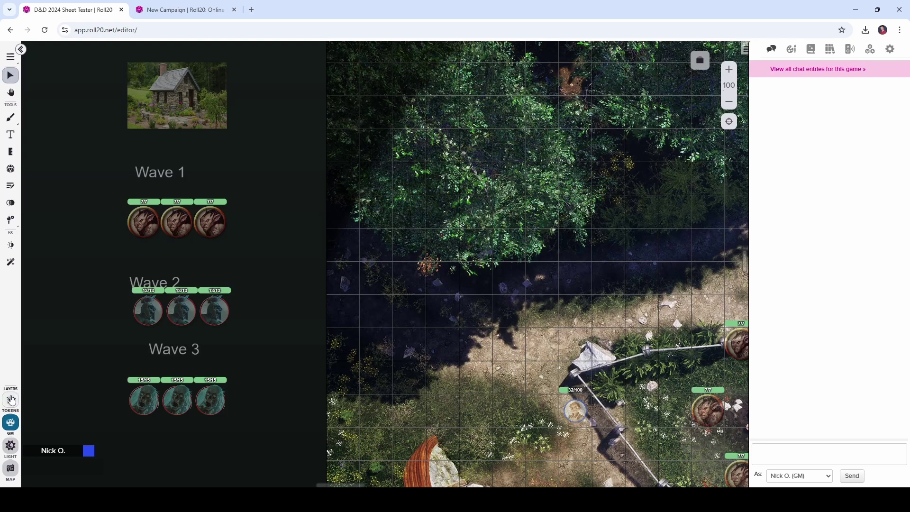
left_click(10, 399)
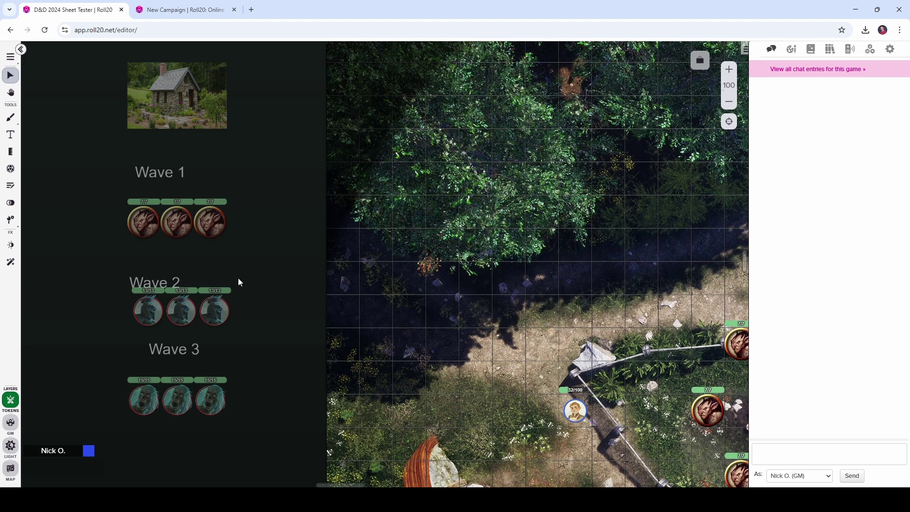
Step: Examine the empty off-map space on all sides of the map, ending back at the garden tokens
scroll(283, 260, "up", 6)
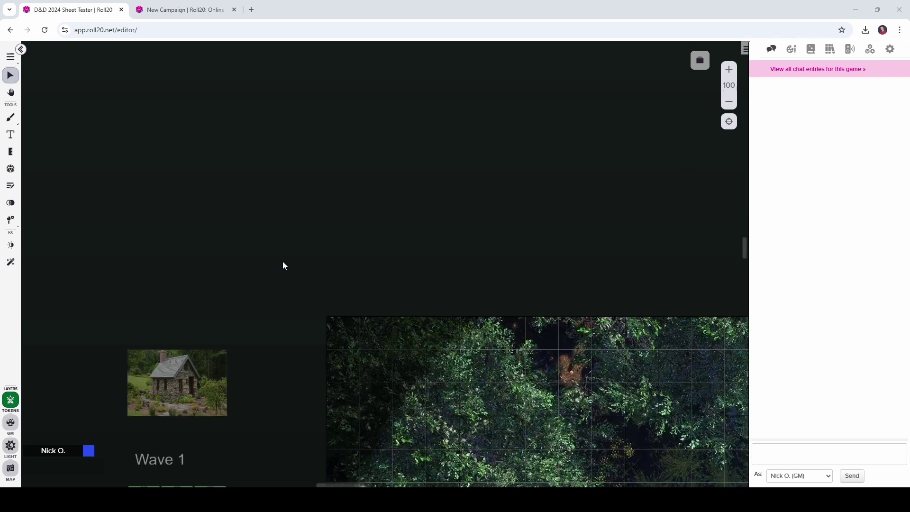
scroll(283, 266, "up", 1)
scroll(283, 265, "right", 3)
scroll(284, 266, "right", 5)
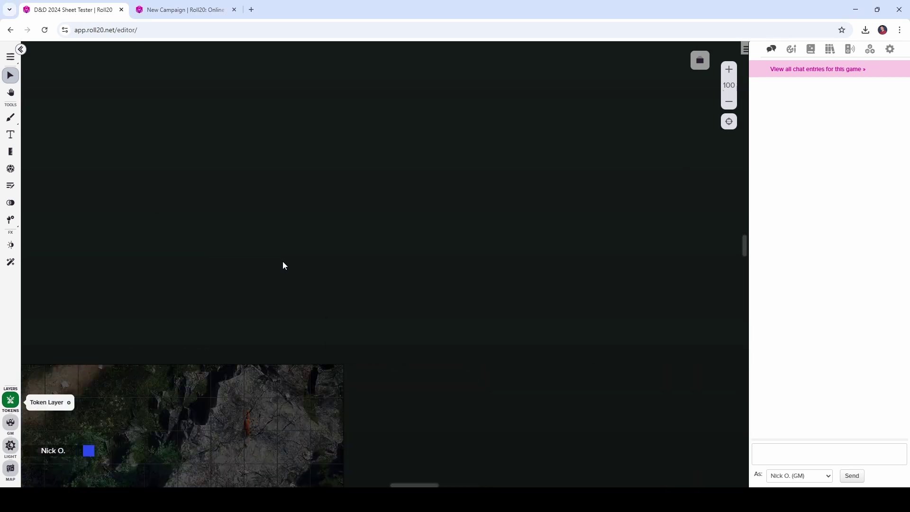
scroll(283, 265, "down", 8)
scroll(283, 261, "down", 8)
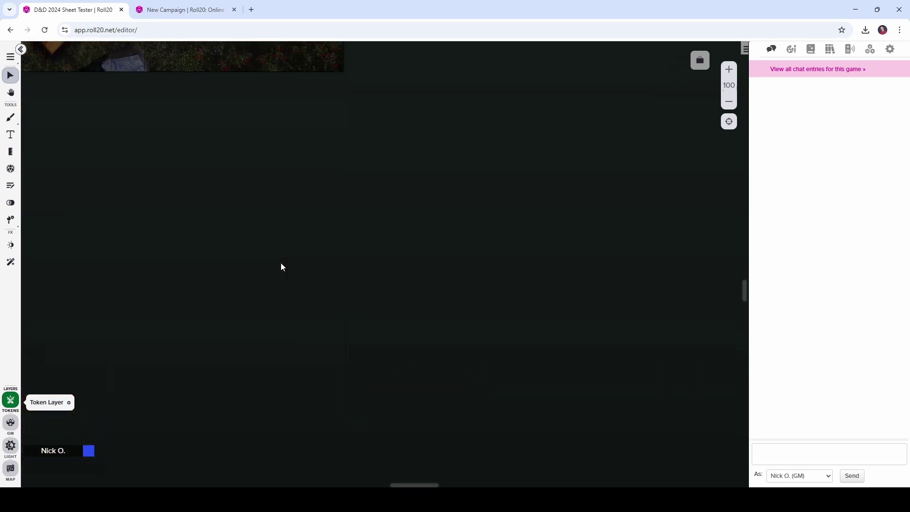
scroll(337, 163, "up", 6)
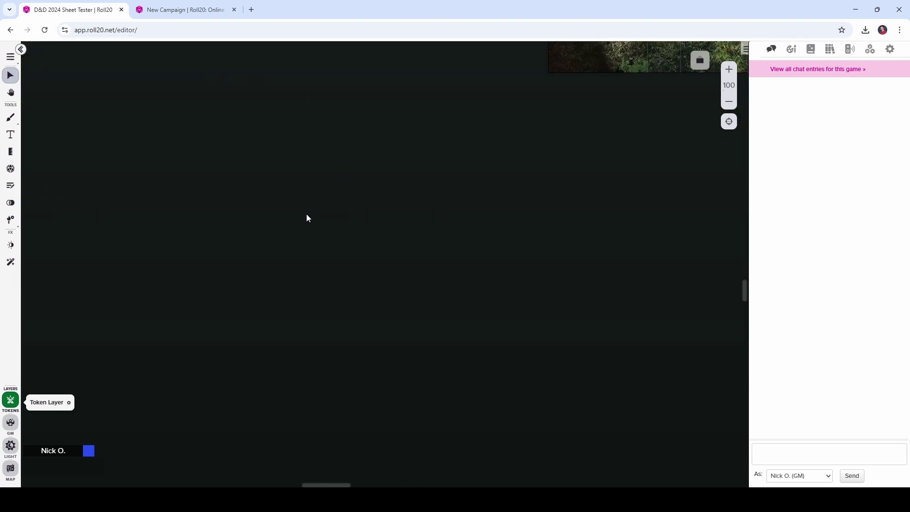
scroll(306, 215, "left", 5)
scroll(307, 245, "down", 1)
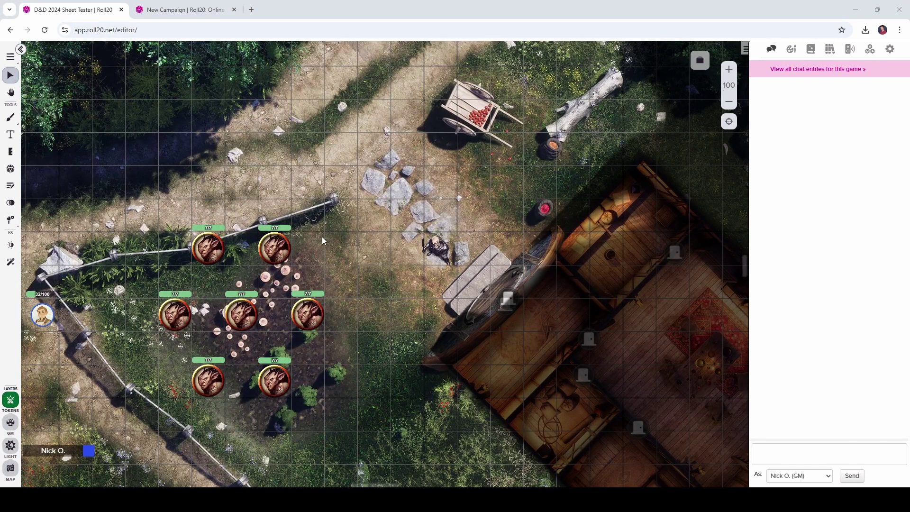
Step: Select the seven garden tokens, exclude the centre, upper-right and lower-left ones, and lock the placement of the other four
left_click_drag(140, 205, 347, 407)
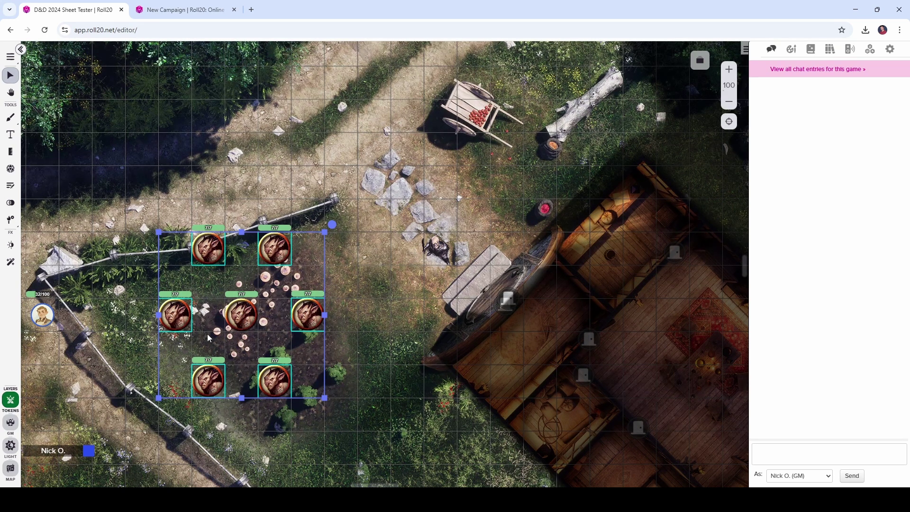
left_click(213, 380, "shift")
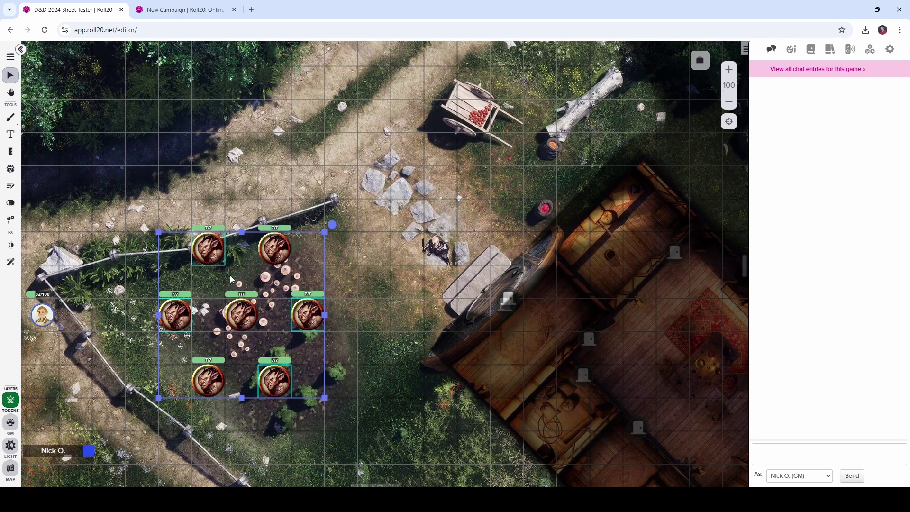
right_click(206, 247)
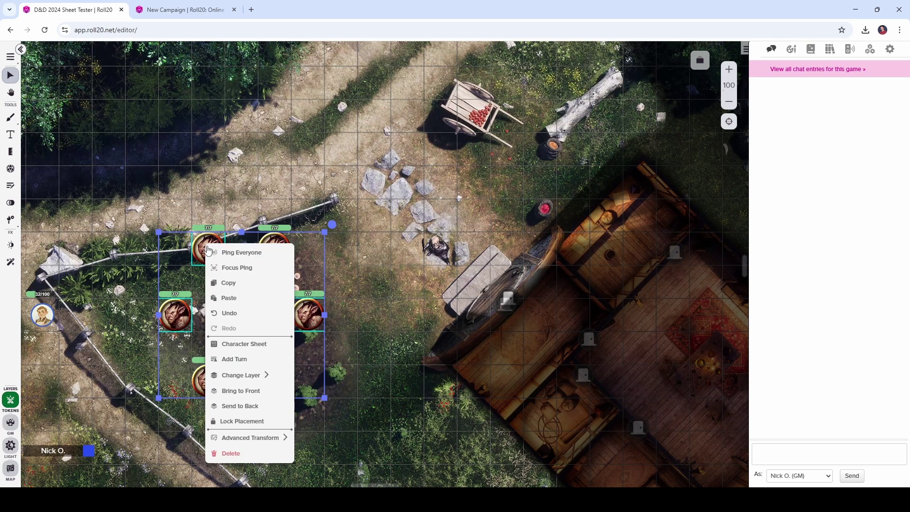
left_click(261, 421)
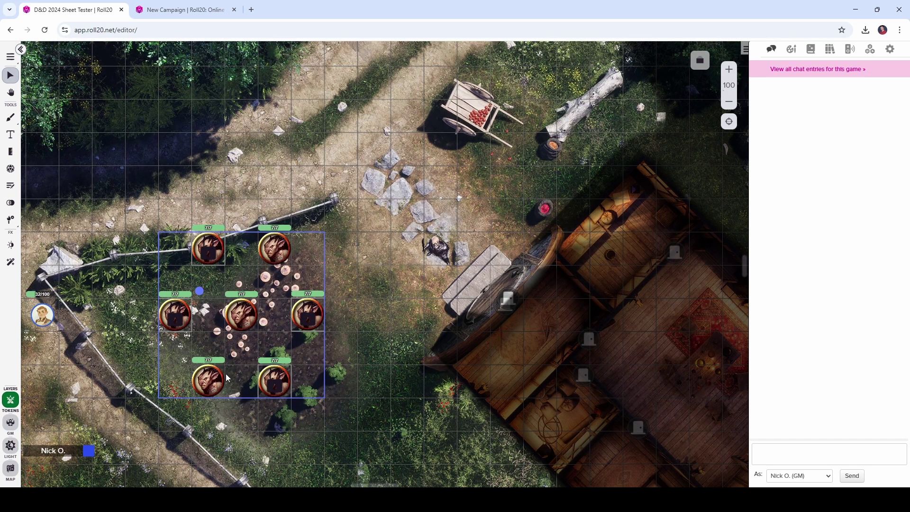
Step: Unlock the placement of the four locked garden tokens
scroll(227, 378, "left", 2)
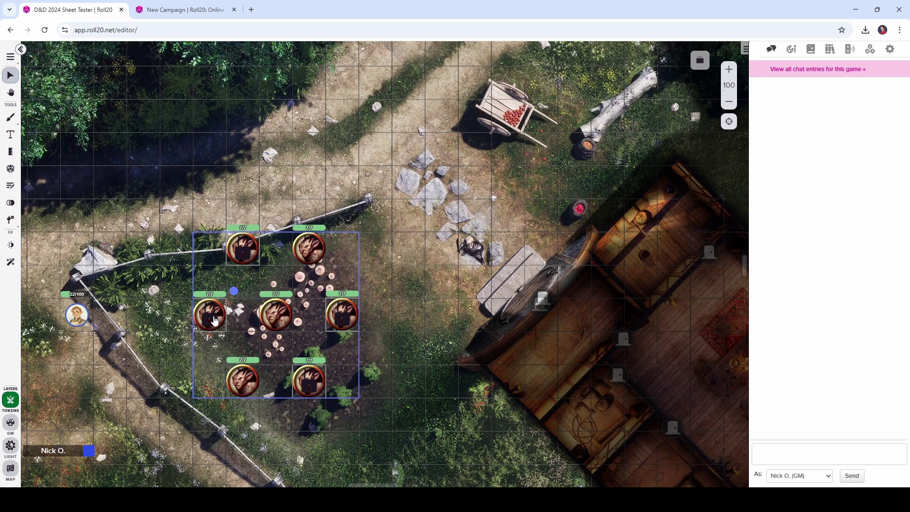
right_click(214, 321)
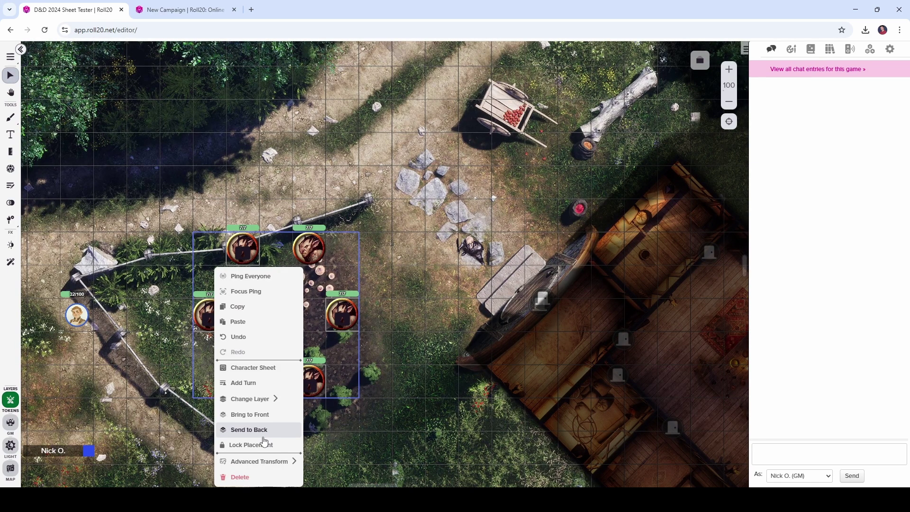
left_click(263, 450)
Step: Duplicate the leftmost garden enemy token onto the ground outside the fence, below and left of the character token
left_click(198, 324)
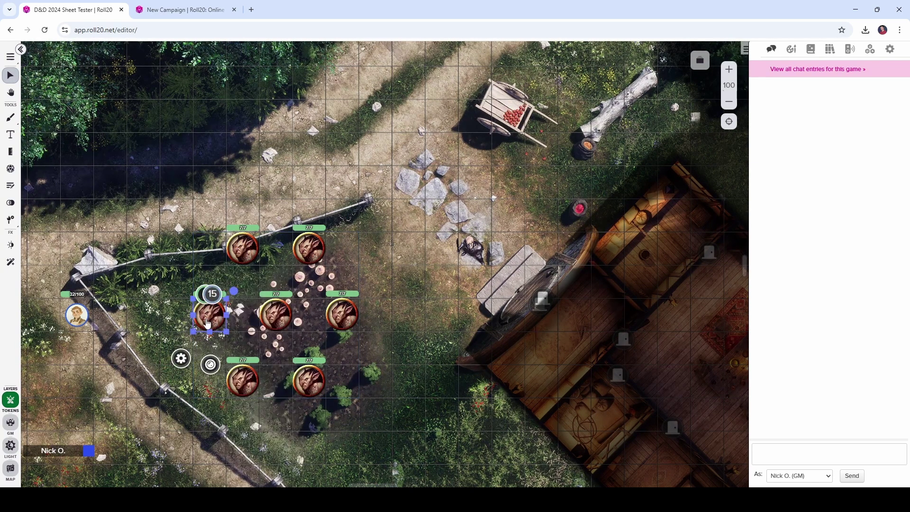
left_click(50, 374)
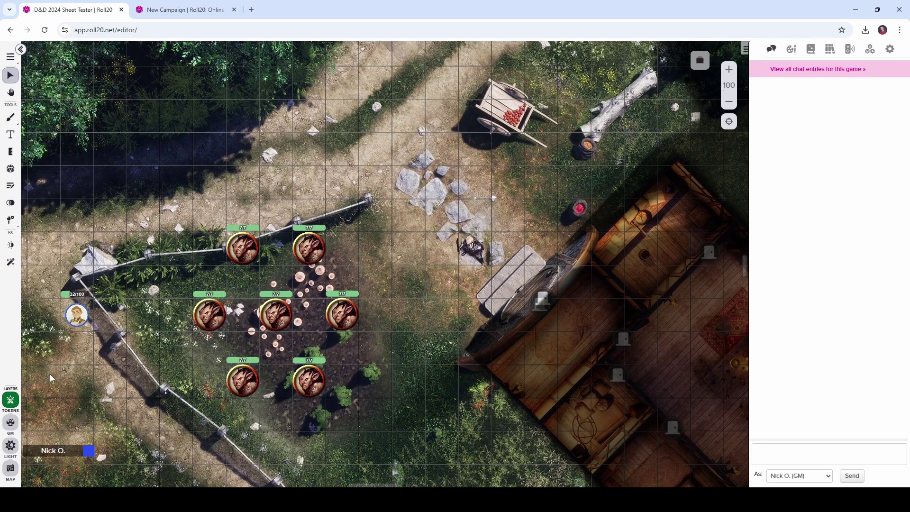
key("ctrl+v")
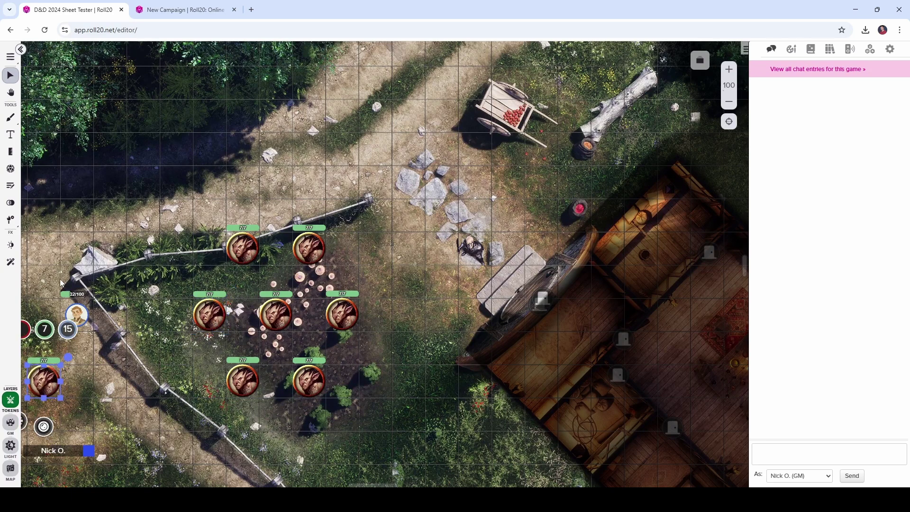
Step: Select the seven garden tokens, add the duplicate outside the fence to the selection, and clear the selection
left_click_drag(359, 400, 77, 221)
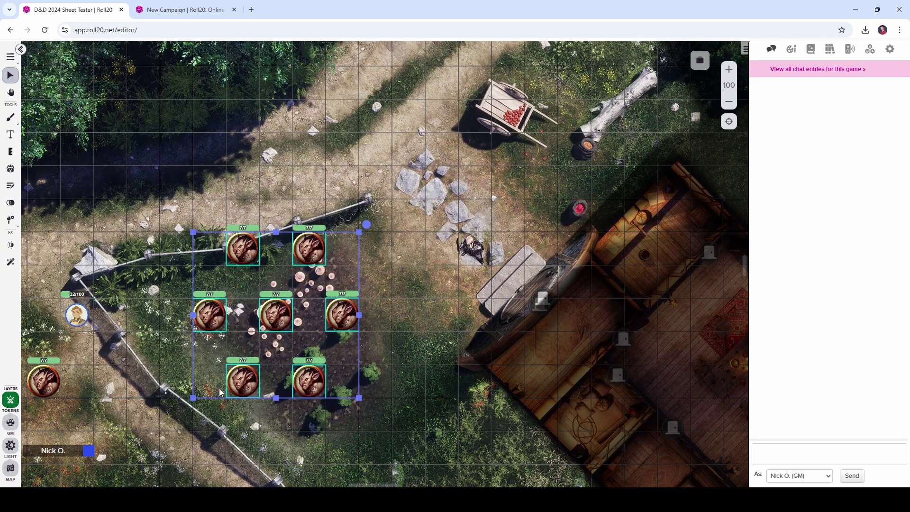
left_click(42, 385, "shift")
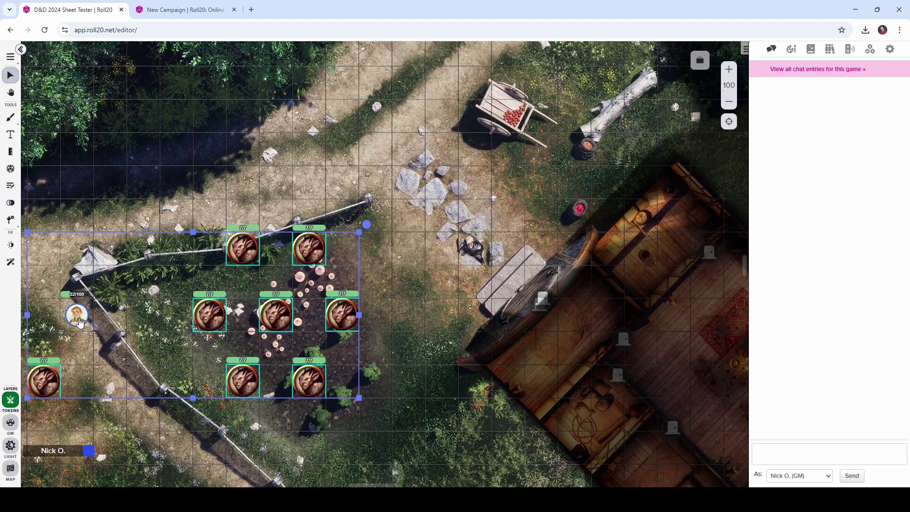
left_click(414, 294)
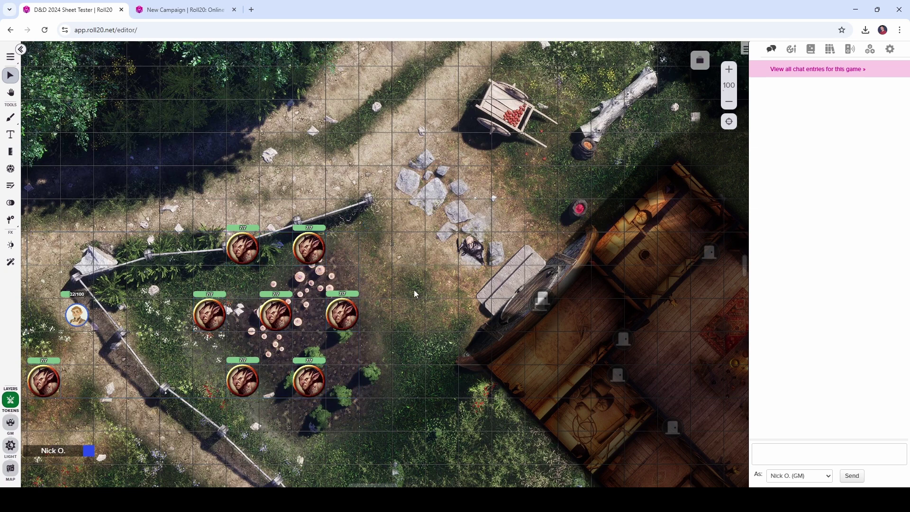
Step: View the game's page overview with its Interior and Exterior folders, and close it
left_click(700, 60)
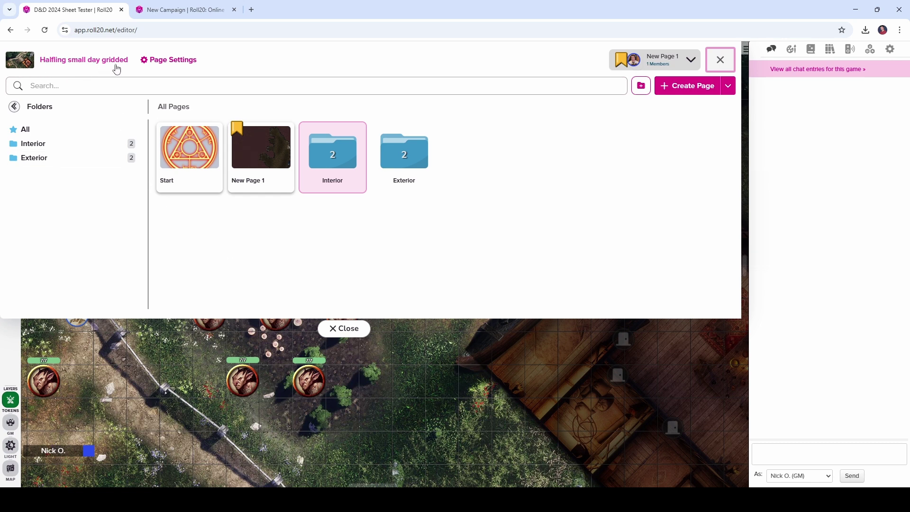
key("Escape")
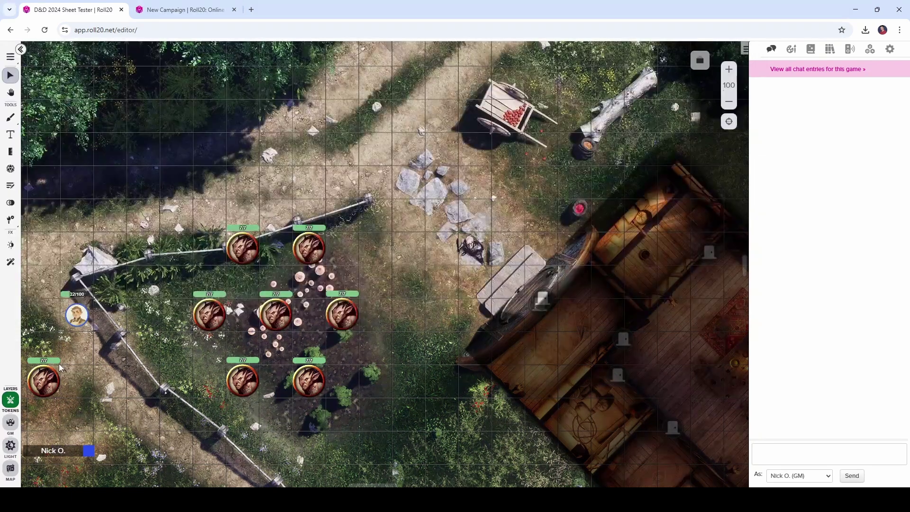
Step: Aim a Breath visual effect from the character token outside the fence across the enemy tokens in the garden
left_click(11, 262)
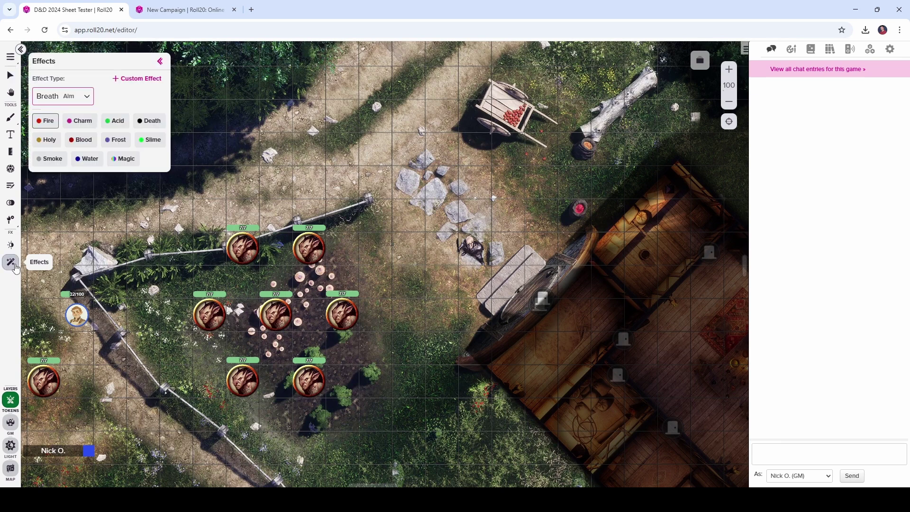
left_click(84, 96)
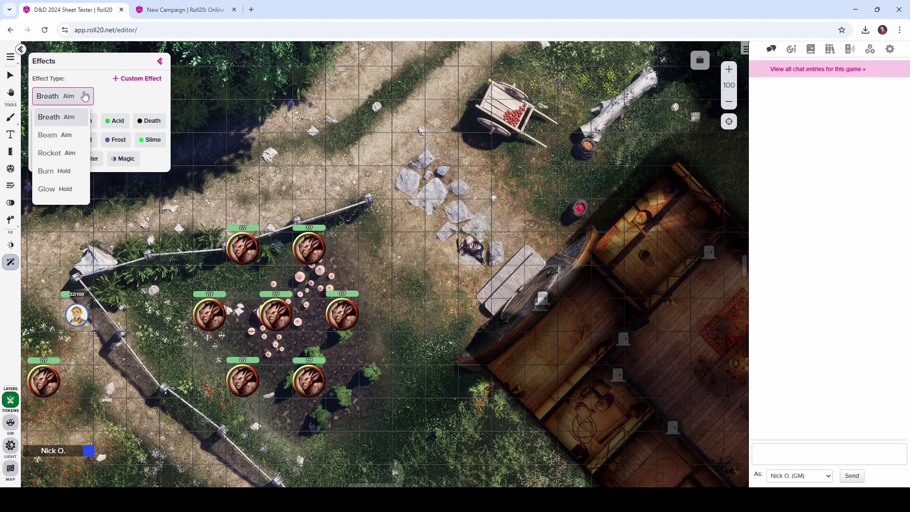
left_click(85, 96)
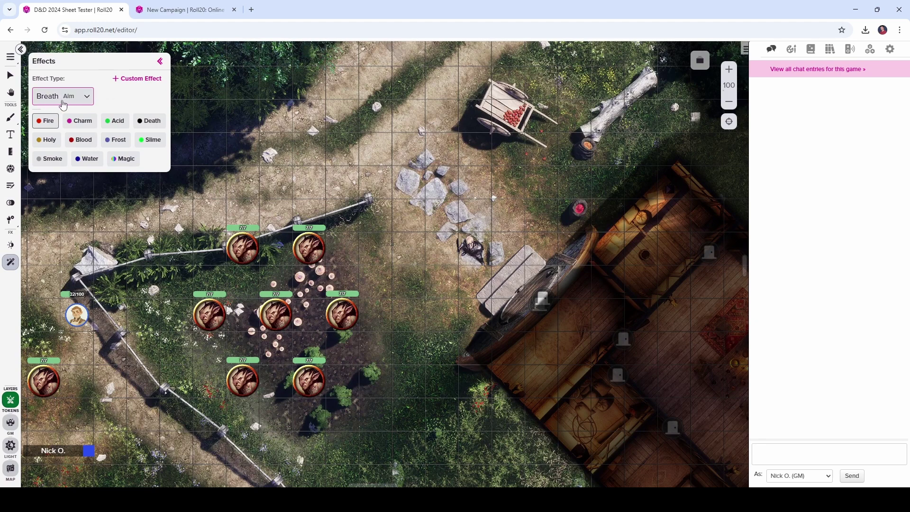
left_click(115, 140)
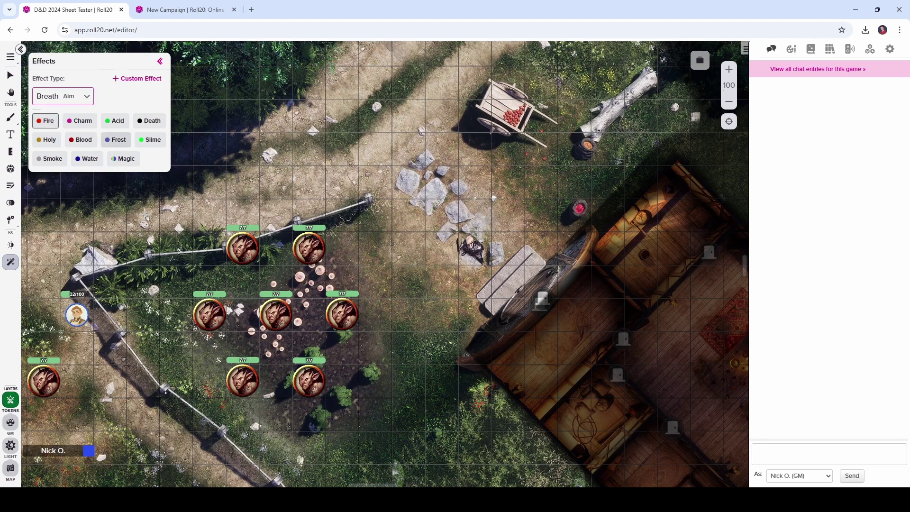
left_click_drag(81, 312, 280, 300)
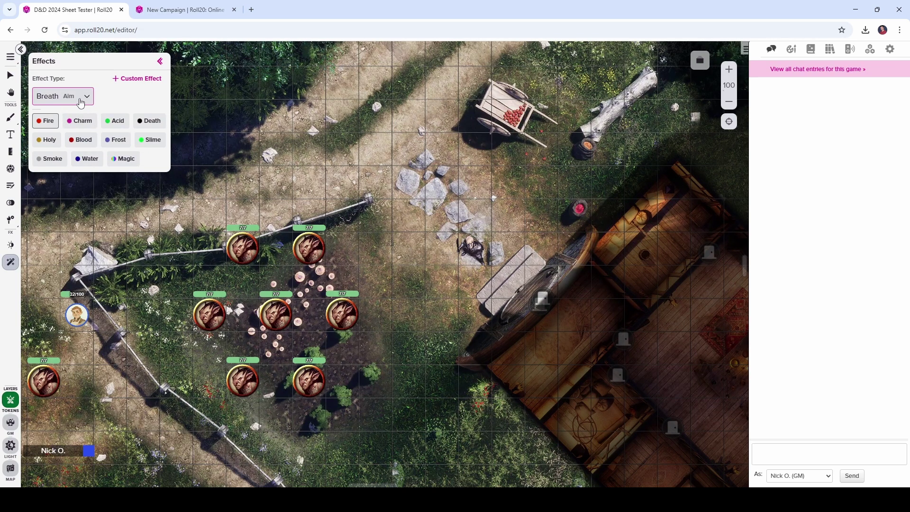
Step: Play a Holy Burst effect on the leftmost enemy token in the garden and close the effect options
left_click(80, 103)
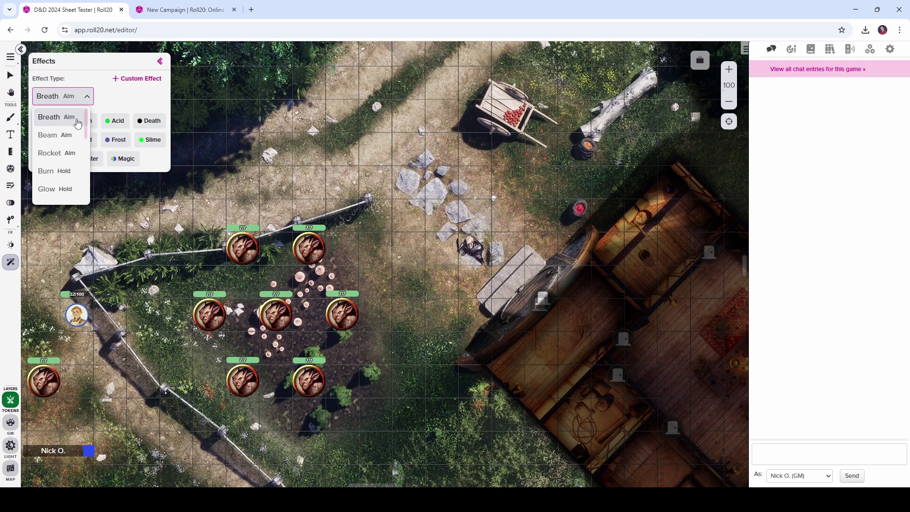
scroll(77, 127, "down", 2)
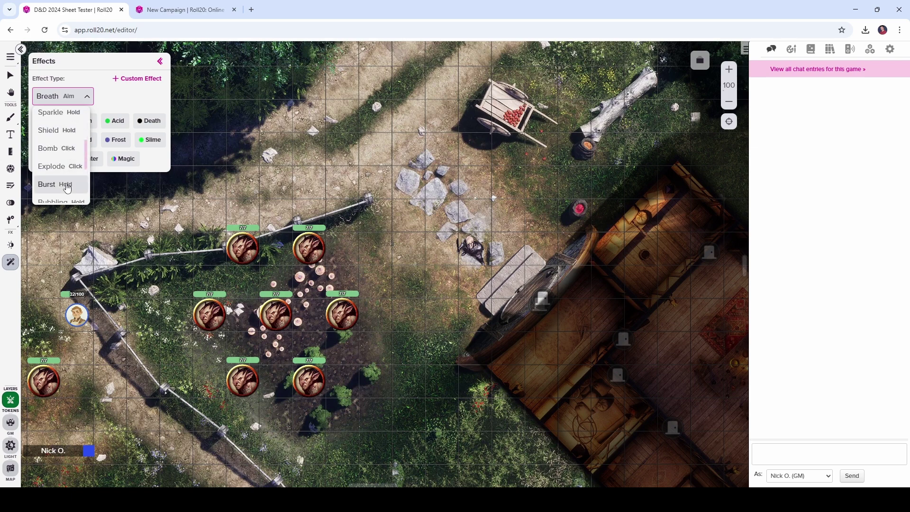
left_click(66, 185)
left_click(48, 144)
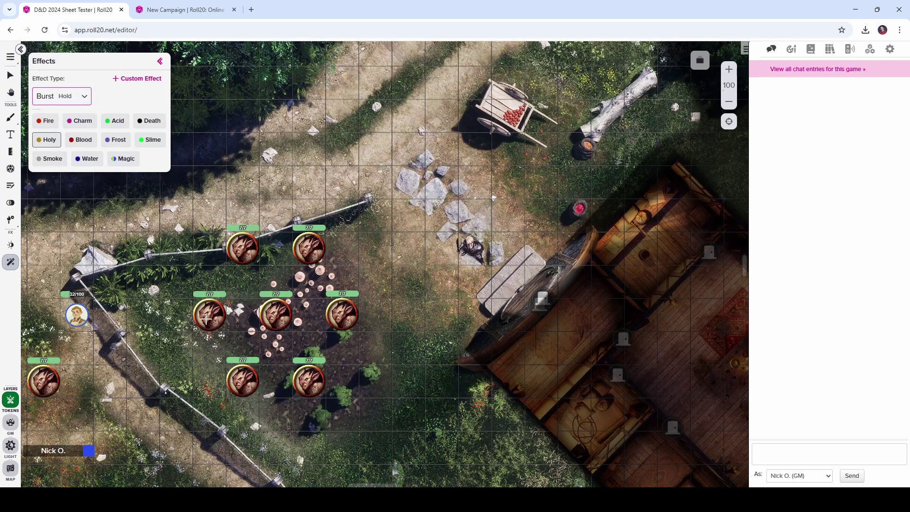
left_click(207, 320)
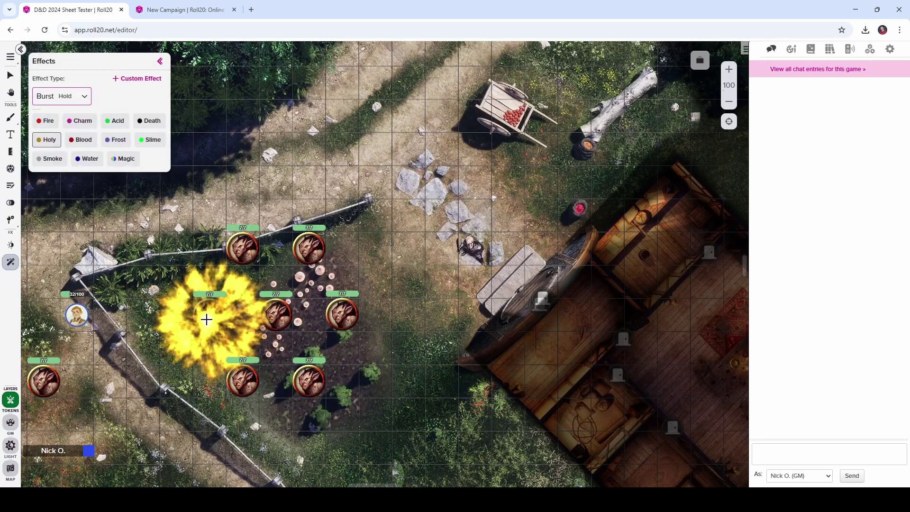
scroll(140, 337, "up", 1)
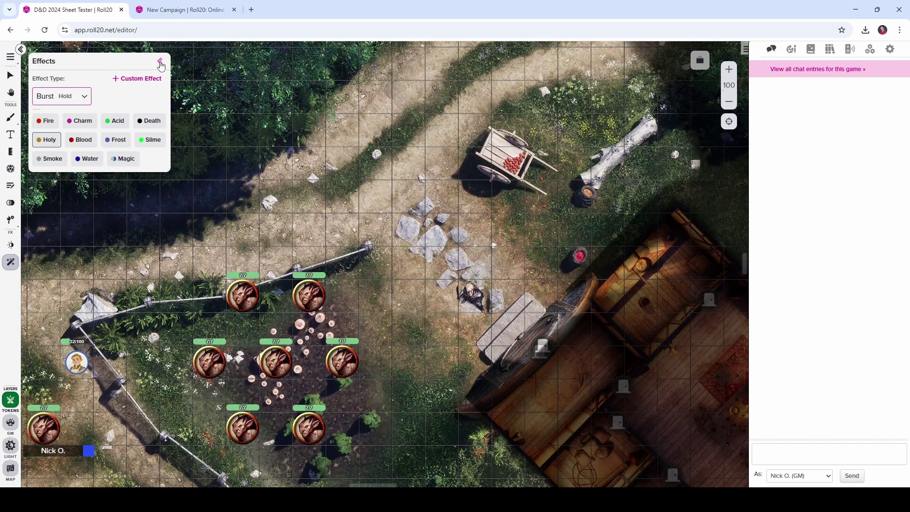
left_click(159, 61)
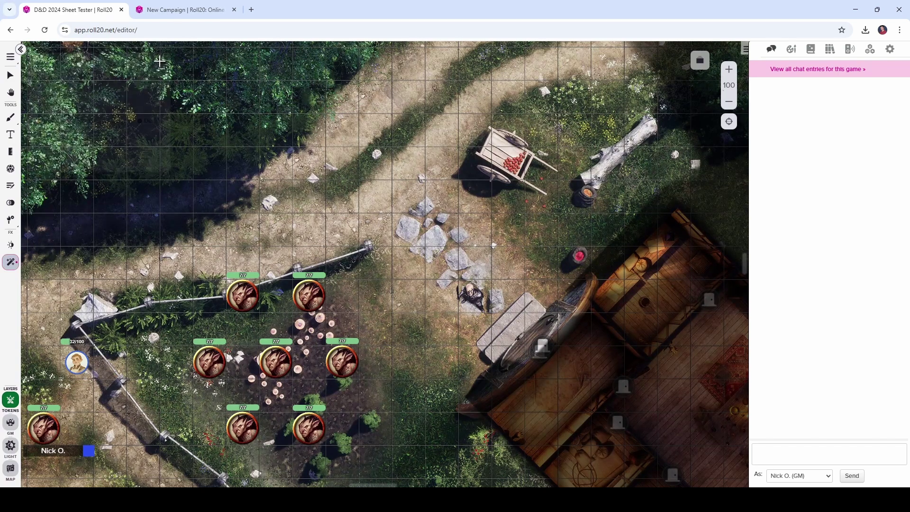
Step: Review the page's quick Dynamic Lighting options, including Daylight Mode and Explorer Mode, and close them
left_click(11, 247)
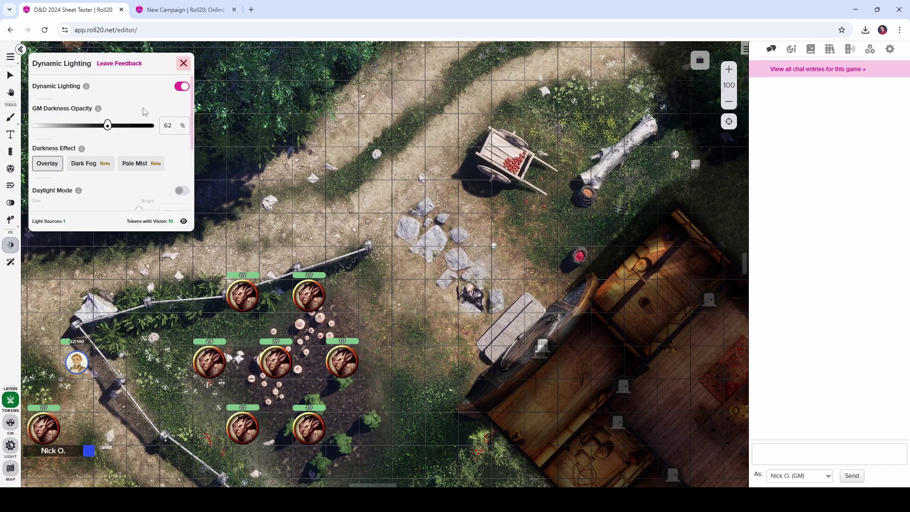
scroll(145, 112, "down", 1)
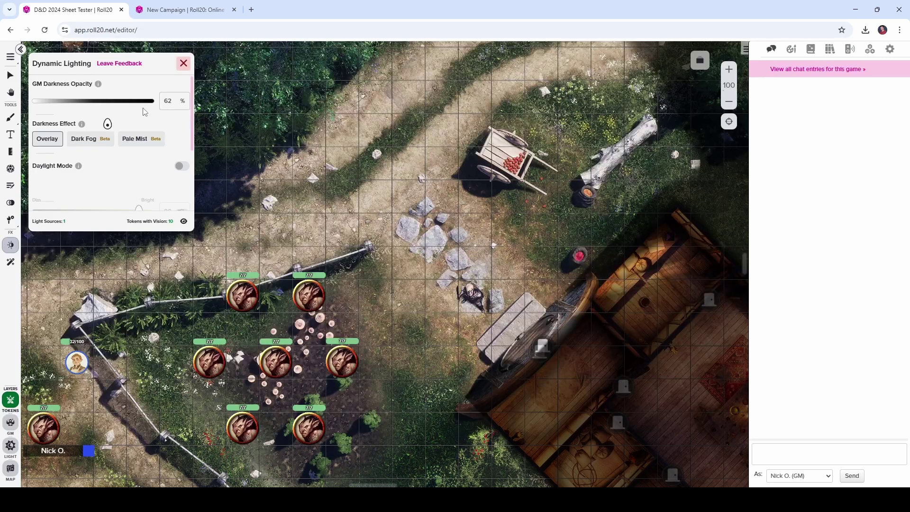
scroll(76, 190, "down", 1)
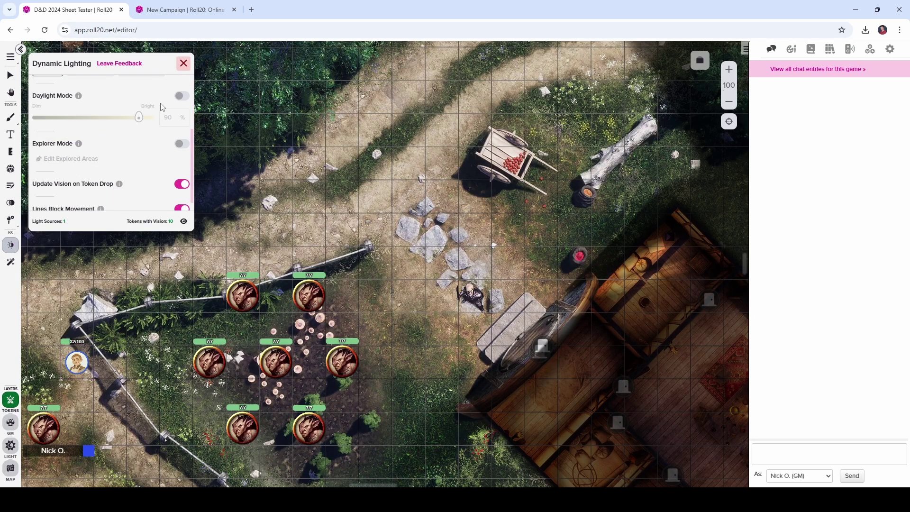
left_click(184, 63)
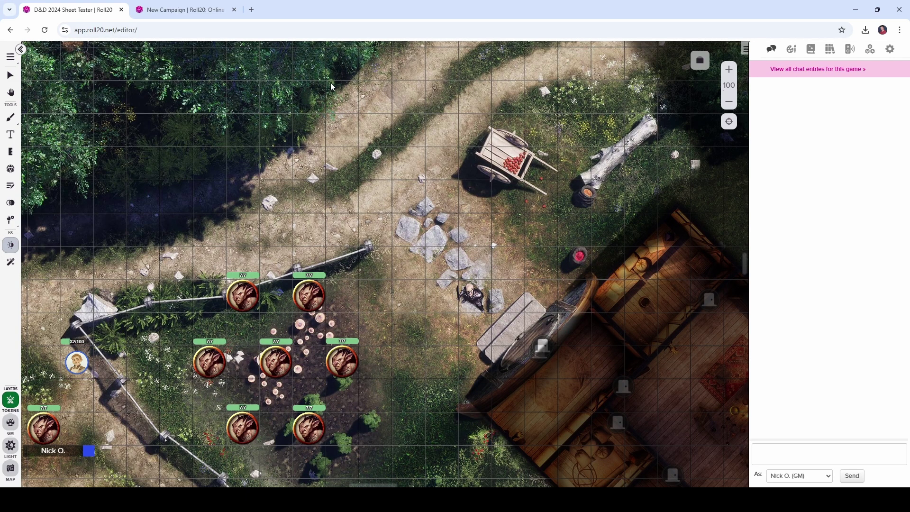
Step: Examine a page's full settings, covering the page details and the Dynamic Lighting options, and close them without saving
left_click(700, 60)
left_click(284, 134)
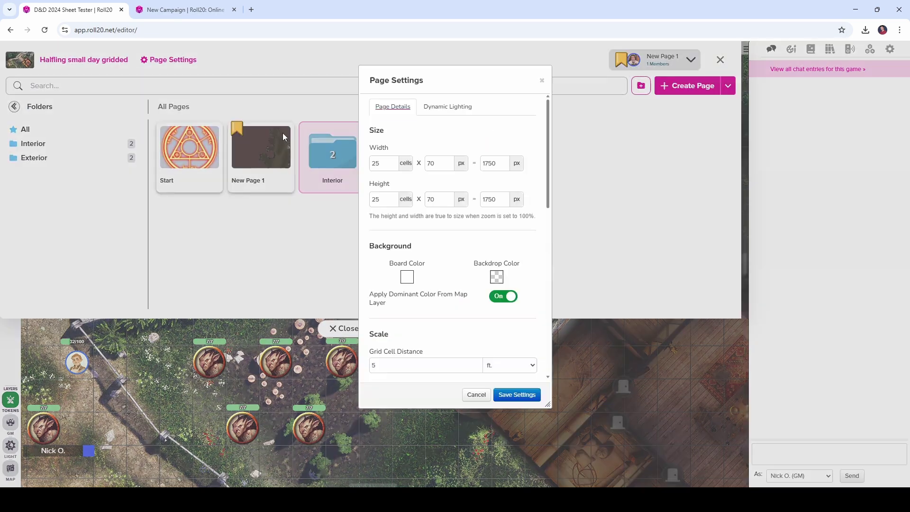
scroll(401, 147, "down", 4)
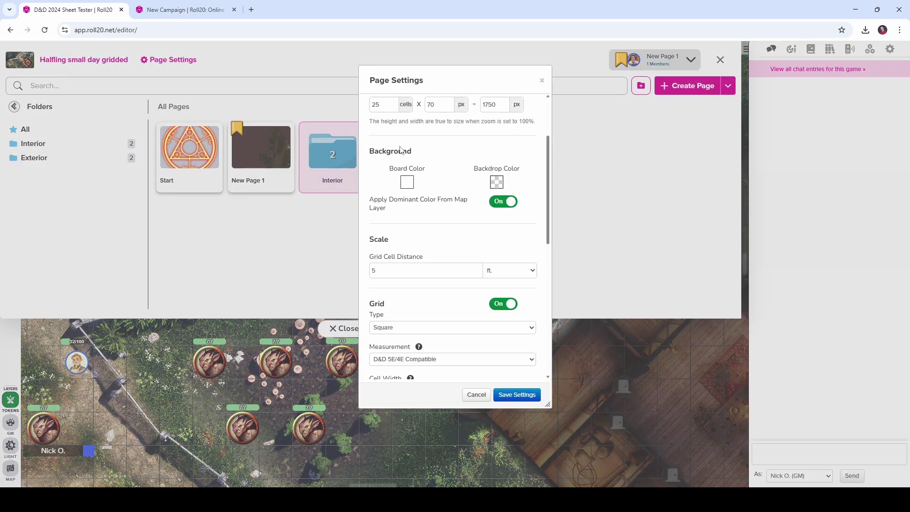
scroll(402, 149, "down", 3)
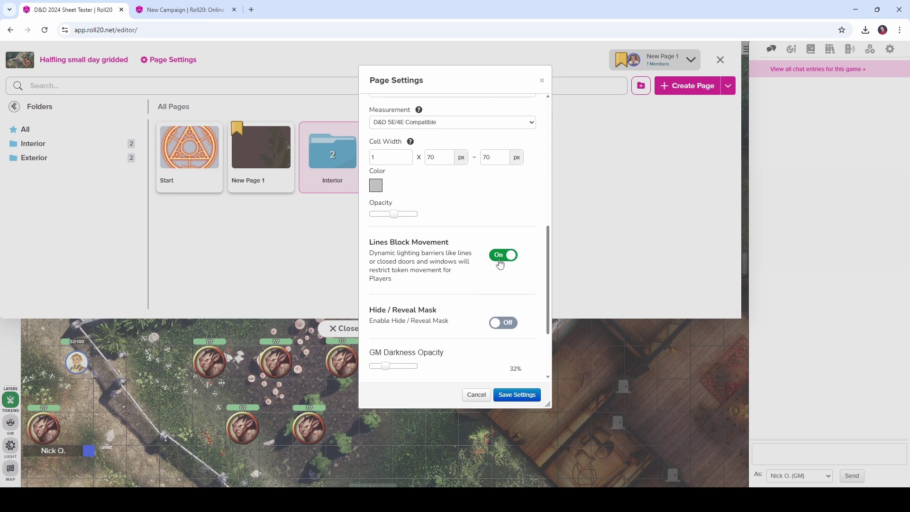
scroll(500, 264, "up", 7)
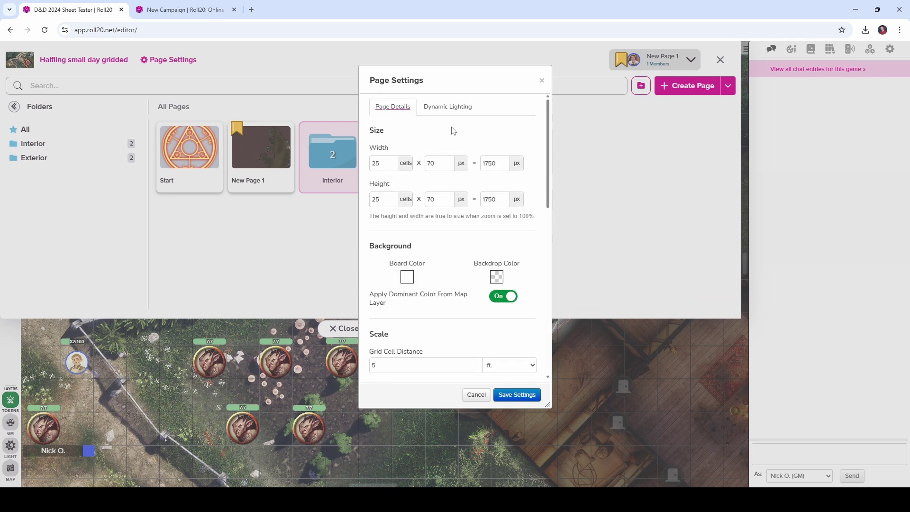
left_click(453, 108)
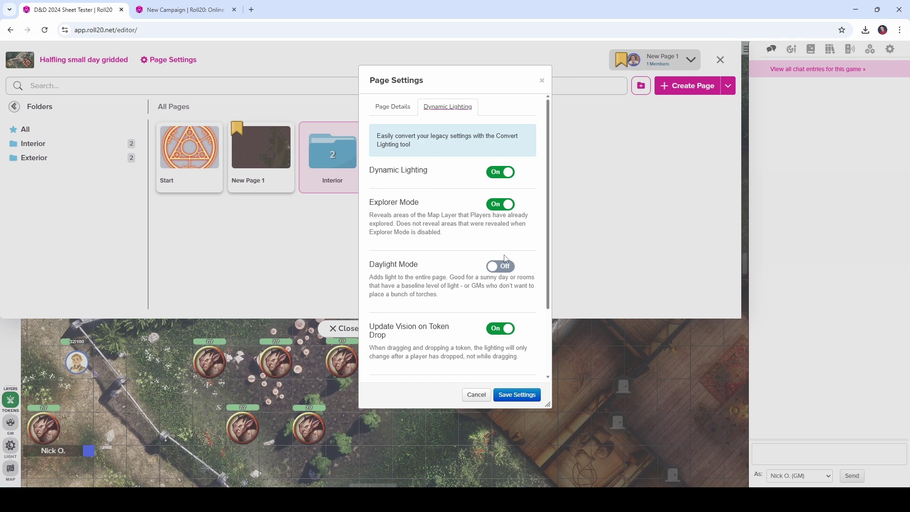
left_click(542, 80)
left_click(356, 328)
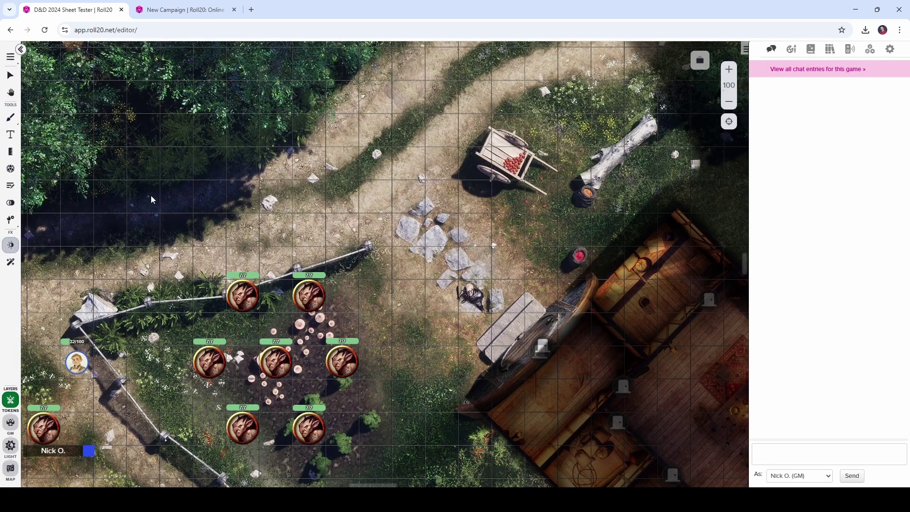
Step: Set the page's Dynamic Lighting darkness effect to Dark Fog and close the lighting options
left_click(11, 246)
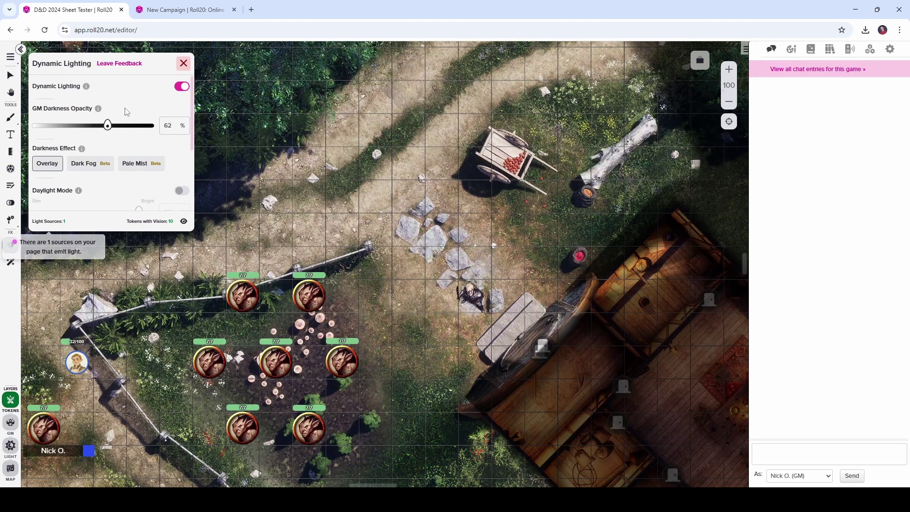
scroll(154, 106, "down", 1)
scroll(161, 122, "down", 1)
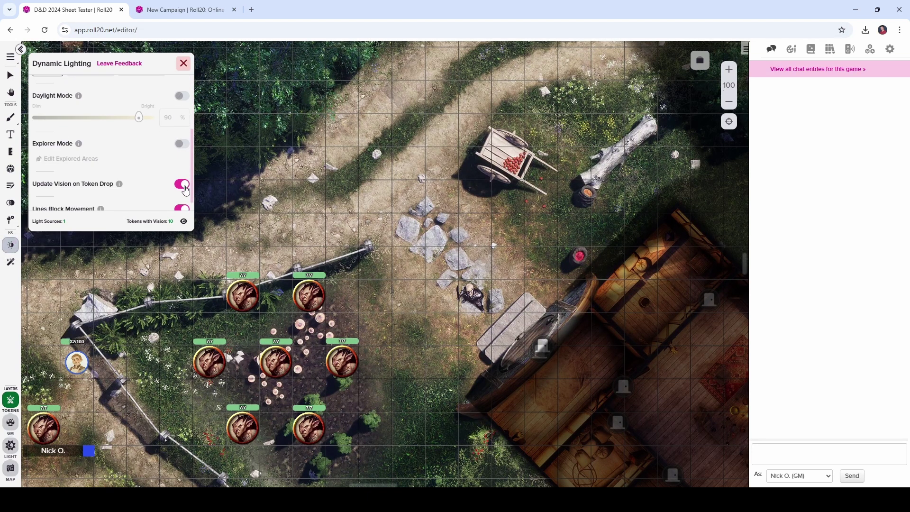
scroll(185, 190, "down", 1)
scroll(185, 190, "up", 3)
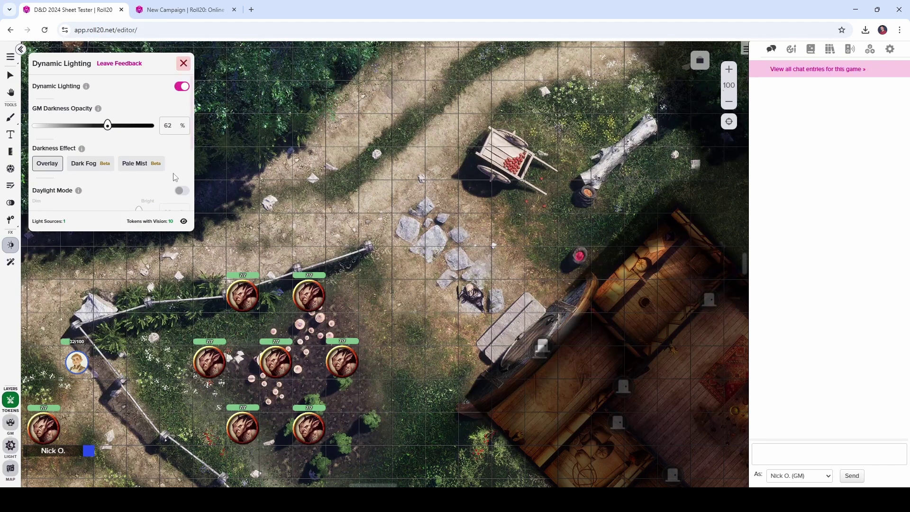
left_click(90, 164)
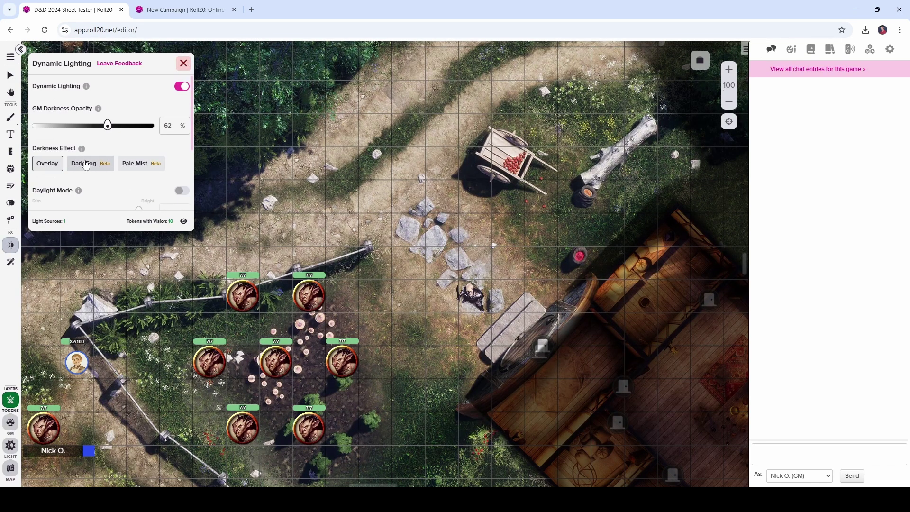
left_click(184, 63)
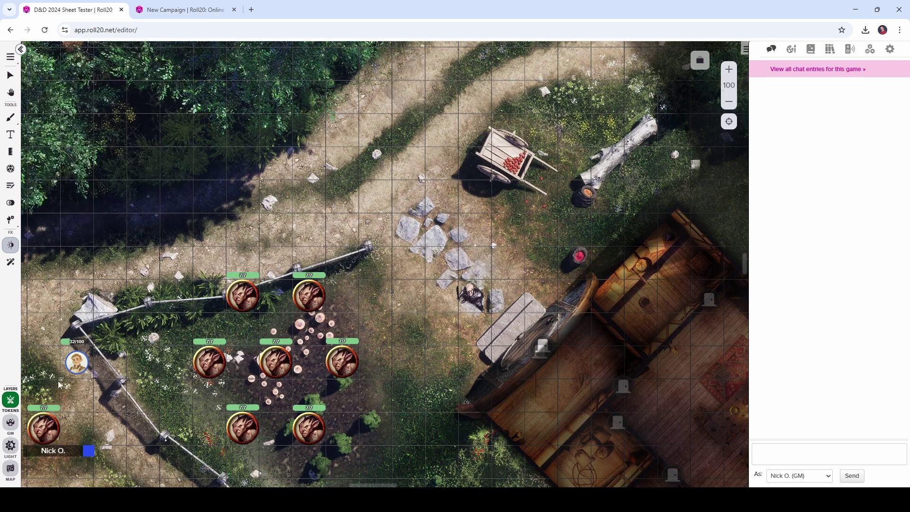
Step: Preview the map through the vision of the character token outside the fence and change the darkness effect to Pale Mist
left_click(81, 364)
key("ctrl+l")
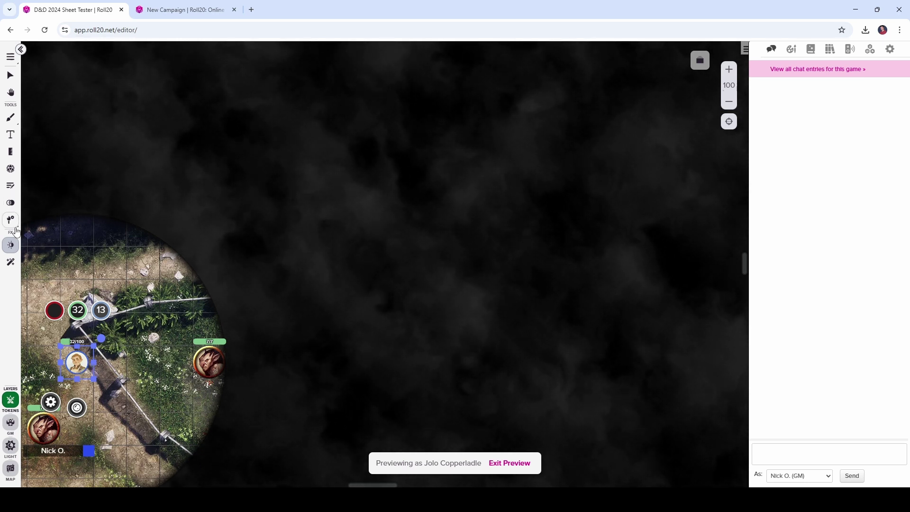
left_click(10, 245)
left_click(154, 163)
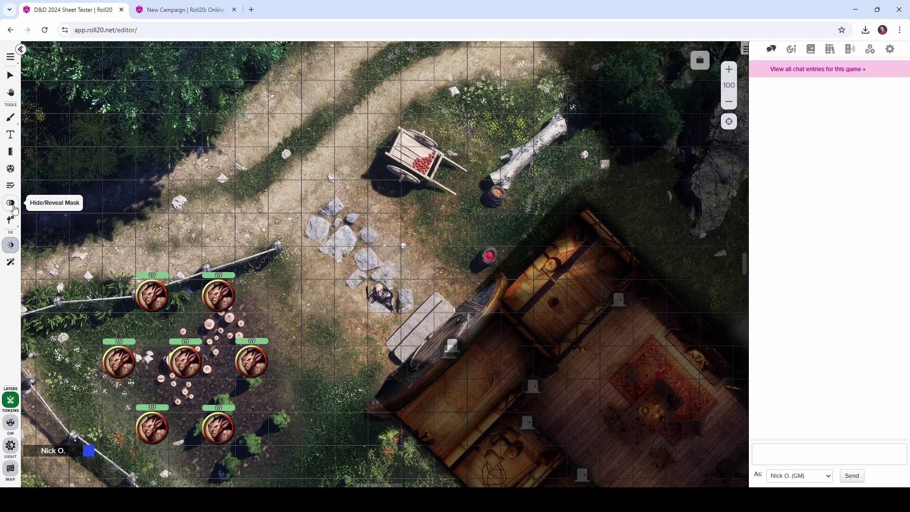
Step: Open the Hide/Reveal Mask options and choose Reveal Area as the mask drawing mode
left_click(13, 208)
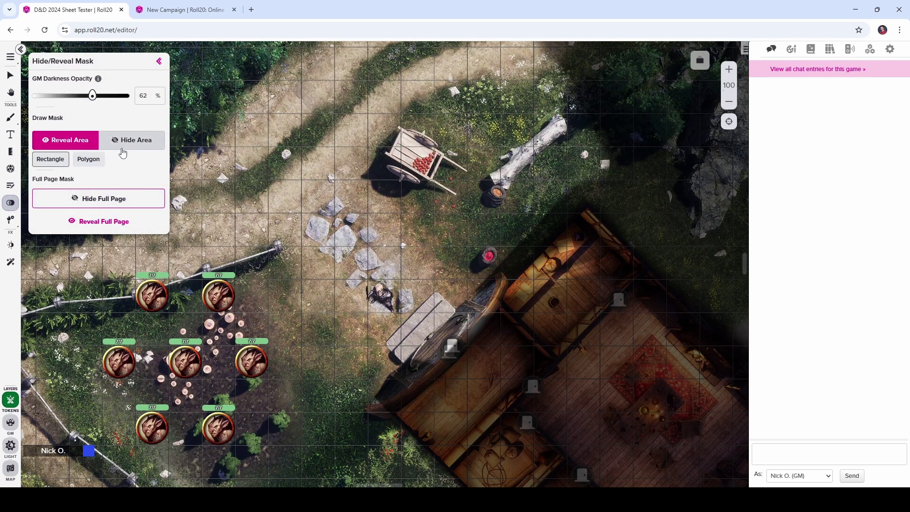
left_click(83, 148)
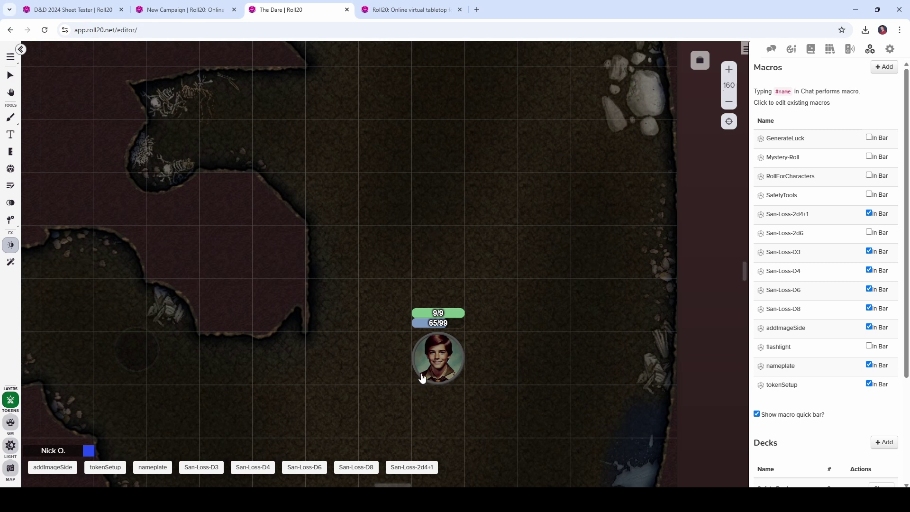
Step: Run the flashlight macro on the boy's token in The Dare game and rotate the token while previewing its vision
left_click(429, 367)
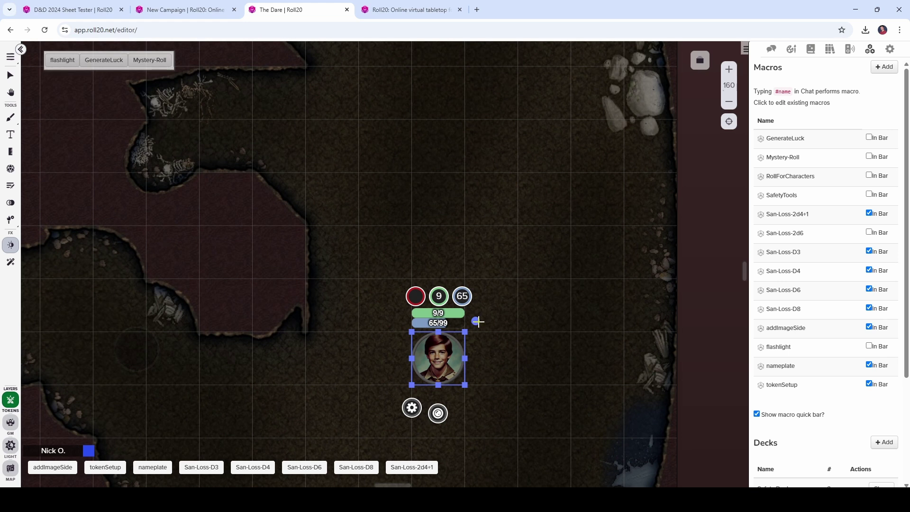
mouse_move(475, 320)
left_mouse_down()
mouse_move(485, 364)
mouse_move(488, 340)
mouse_move(475, 320)
left_mouse_up()
left_click(62, 60)
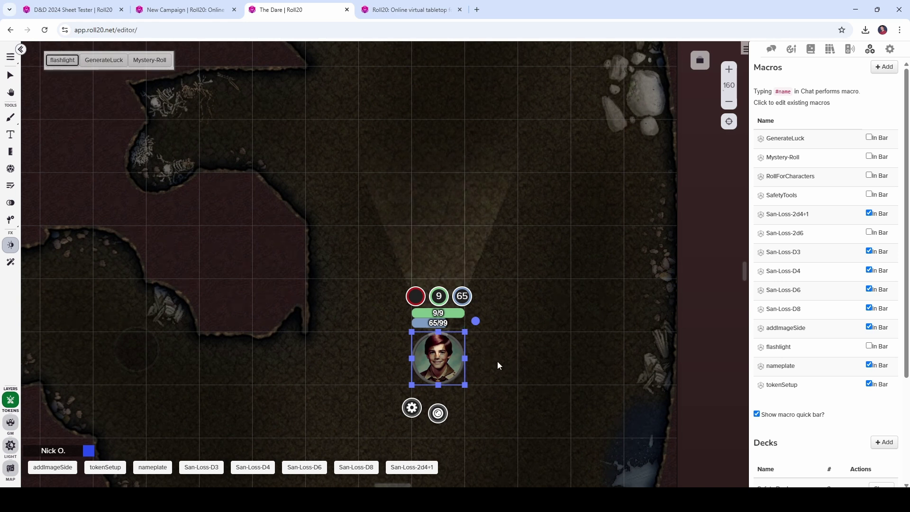
key("ctrl+l")
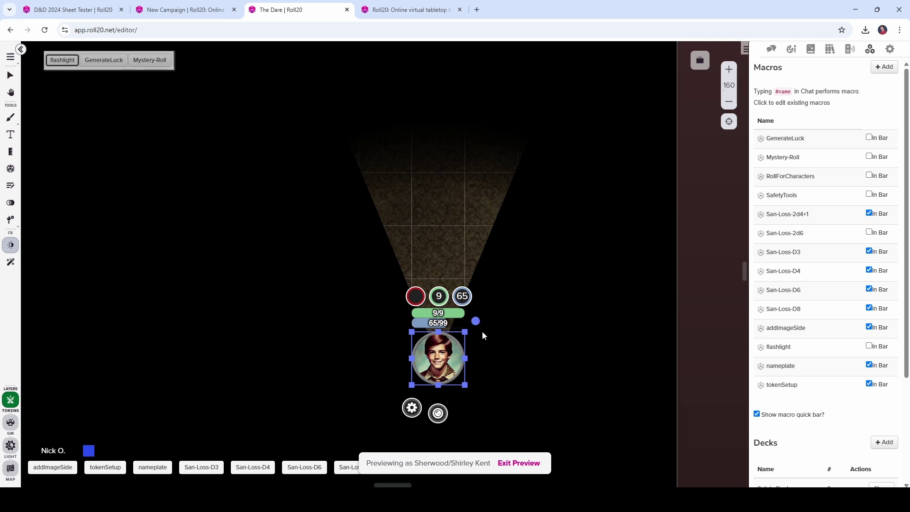
mouse_move(476, 322)
left_mouse_down()
mouse_move(450, 301)
mouse_move(416, 311)
mouse_move(386, 349)
mouse_move(399, 395)
mouse_move(488, 369)
mouse_move(476, 321)
left_mouse_up()
Step: Switch to the Jumpgate improvements help article and review it, highlighting the headings on D&D 5E character sheets and copying Mods (API) scripts
key("alt+Tab")
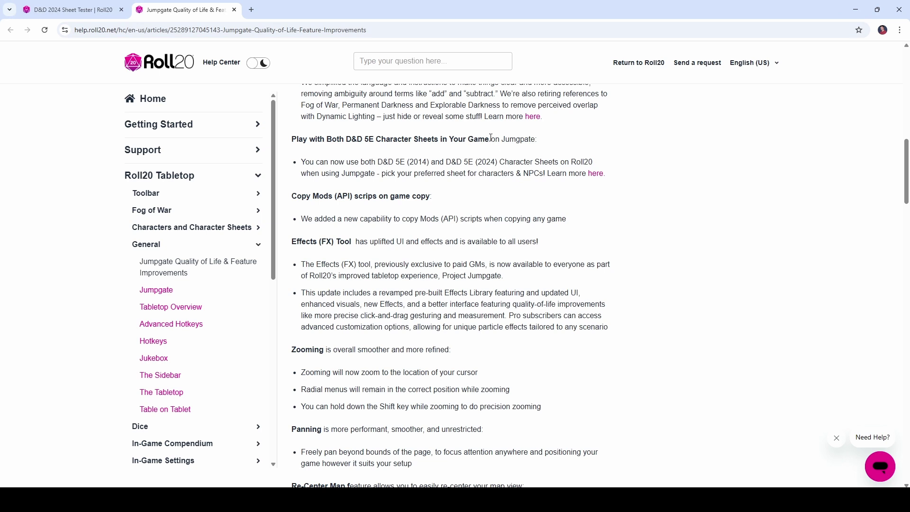
left_click_drag(487, 139, 292, 139)
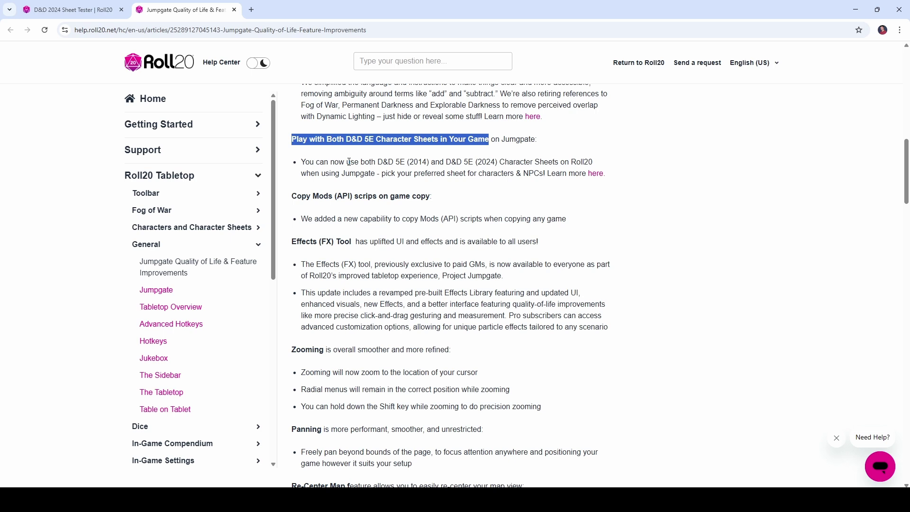
triple_click(359, 198)
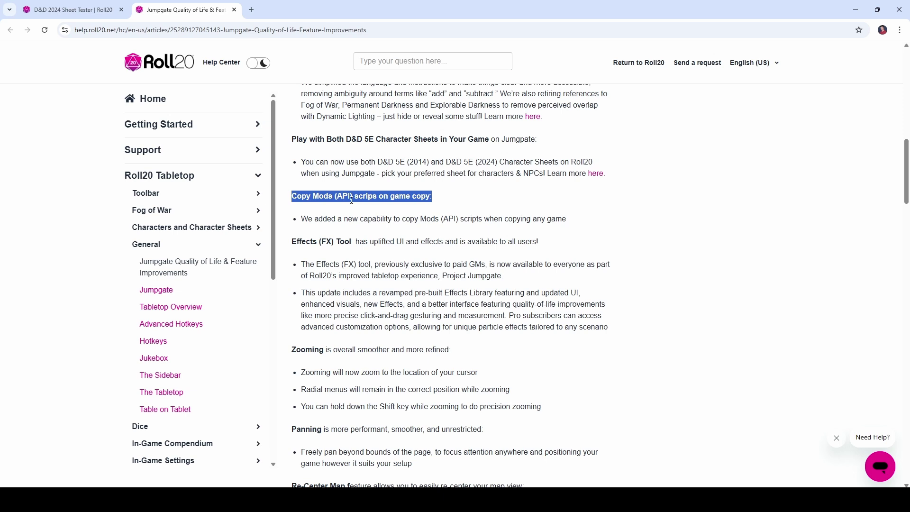
scroll(348, 189, "down", 10)
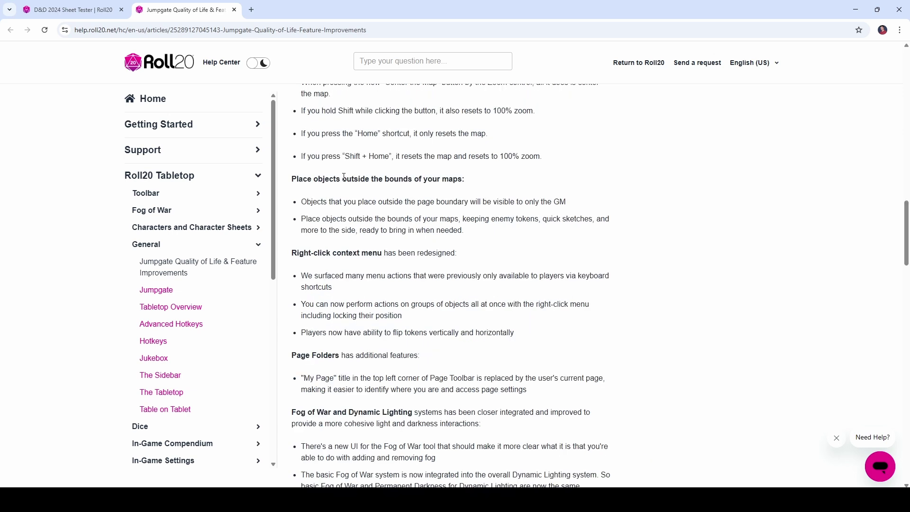